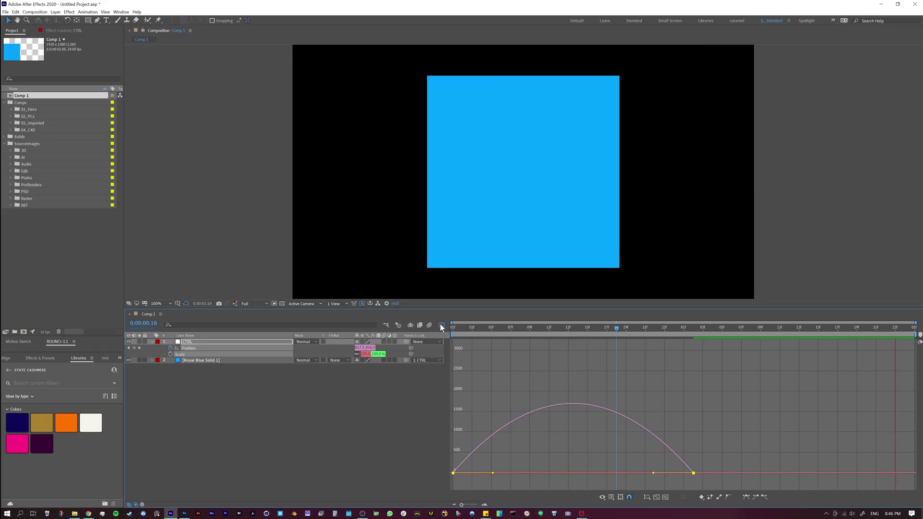
Step: Drag the Position influence handles so the first keyframe's influence is 42%
left_click_drag(654, 474, 617, 476)
left_click_drag(493, 474, 506, 475)
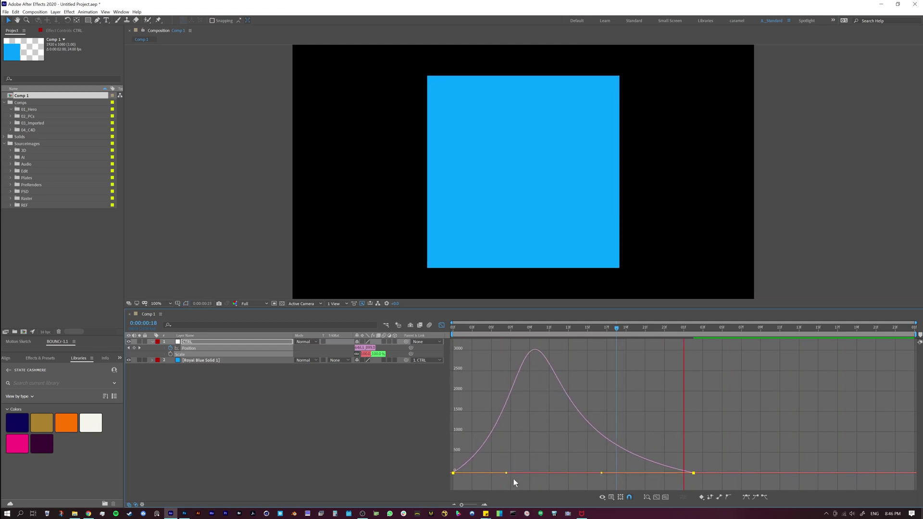
key("space")
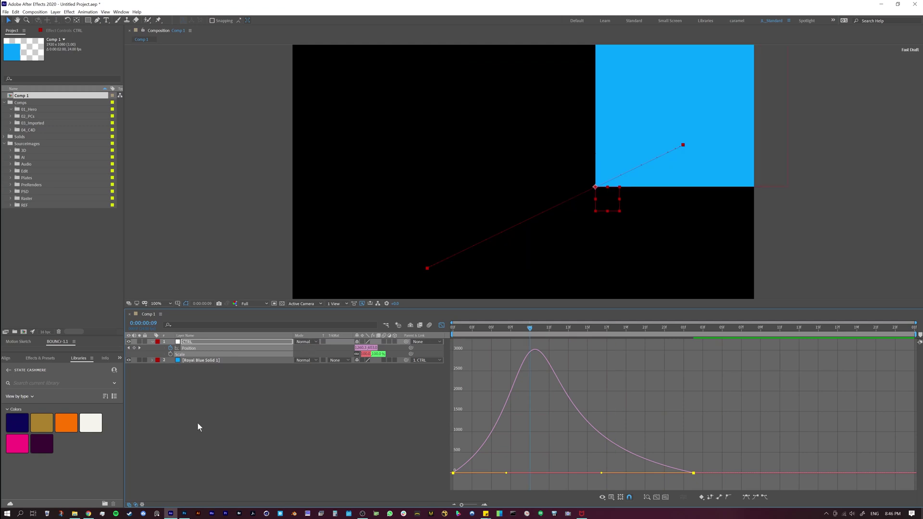
Step: Preview the animation from 0:00:01:02 in layer-bar view, then return to the speed graph
left_click(180, 399)
left_click(441, 325)
left_click(694, 331)
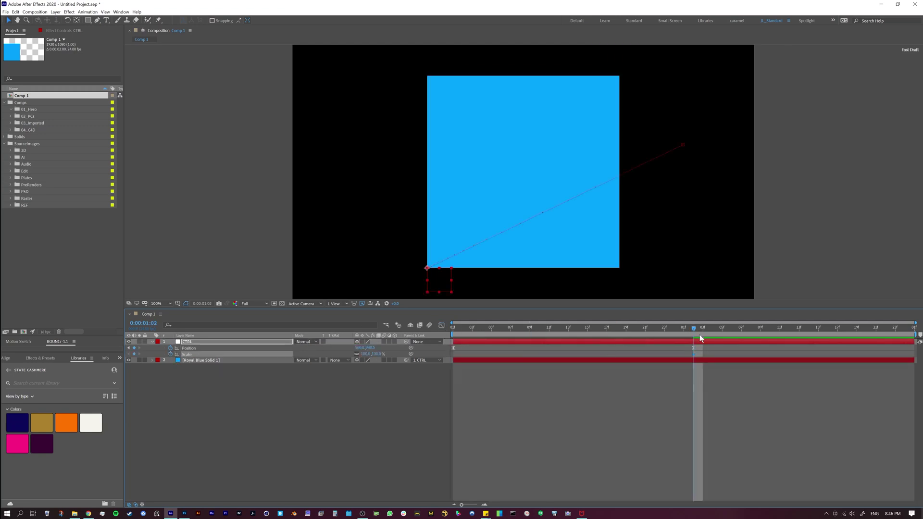
key("space")
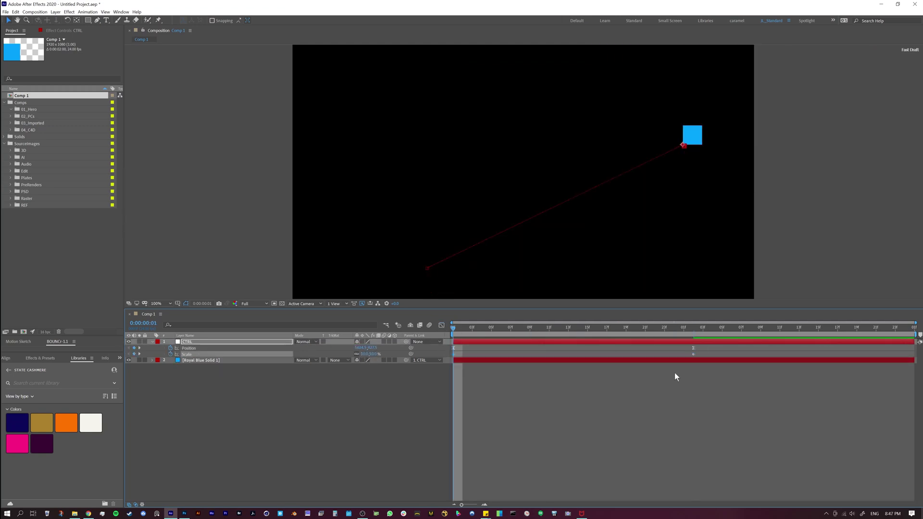
left_click(441, 325)
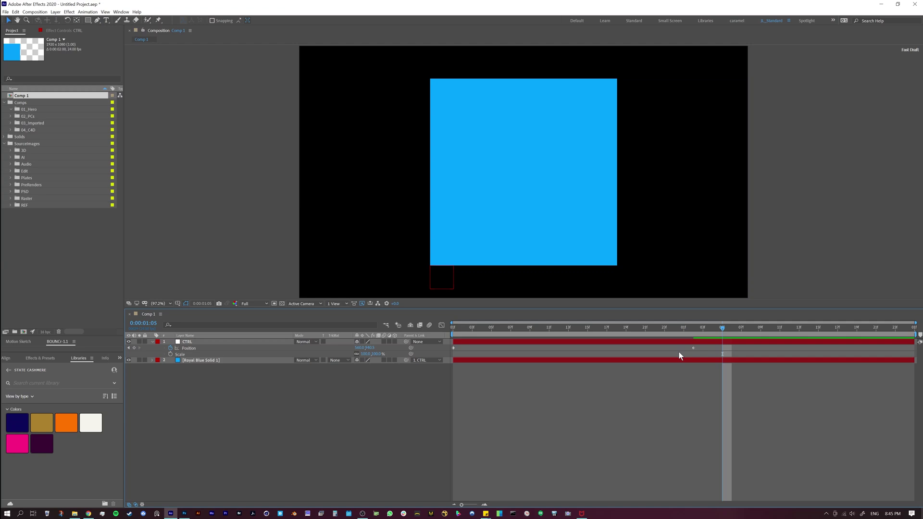
Step: Select the CTRL layer's Position keyframes, preview, and display their flat constant-speed graph
left_click(189, 348)
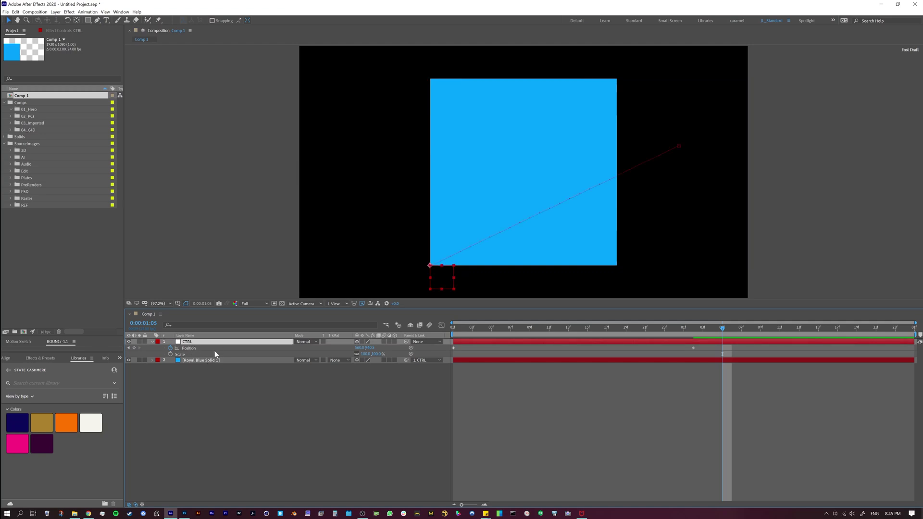
key("space")
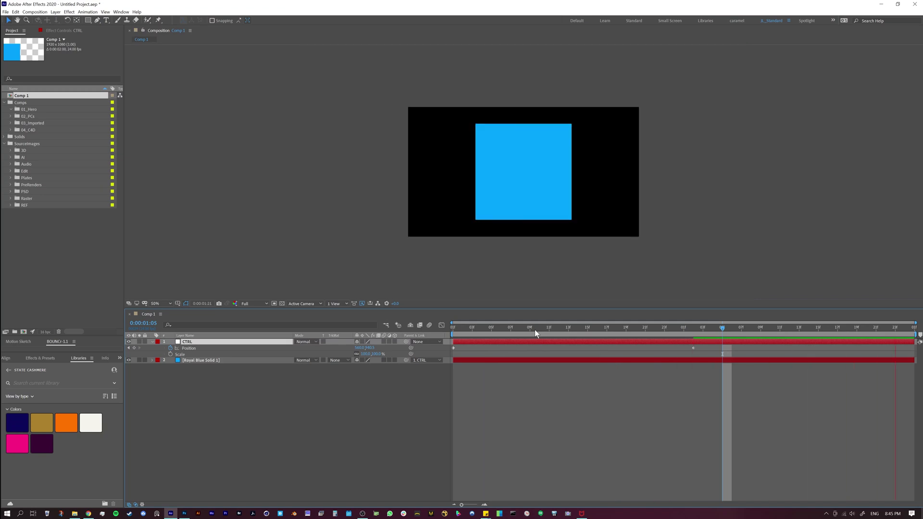
key(".")
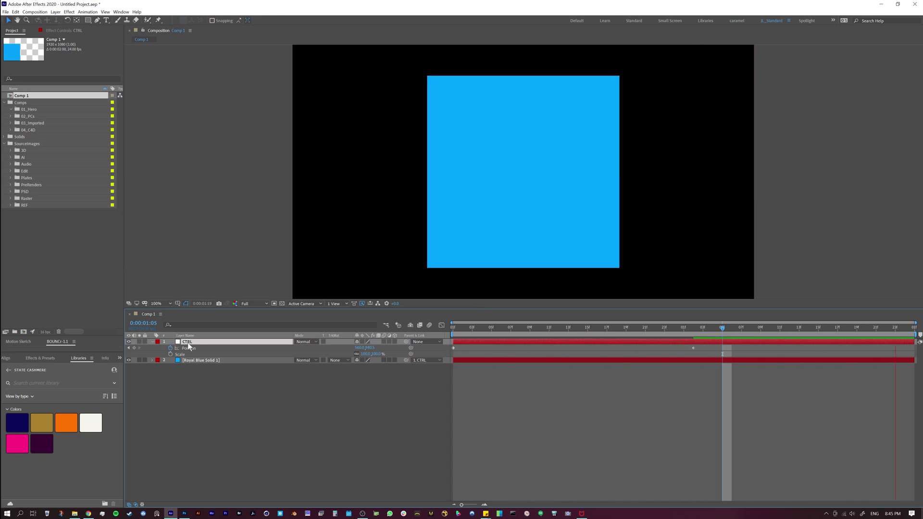
left_click(194, 349)
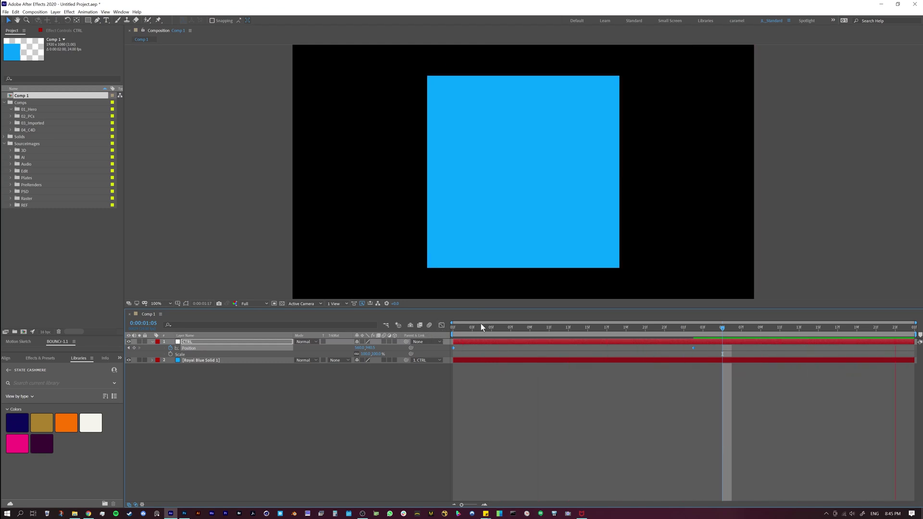
left_click(442, 325)
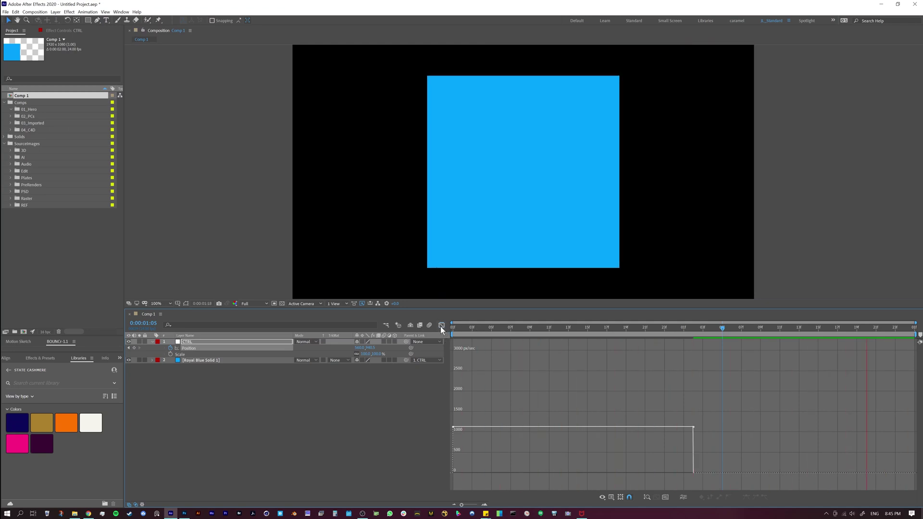
Step: Apply Easy Ease to both Position keyframes of the CTRL layer
left_click(441, 325)
left_click_drag(580, 327, 621, 333)
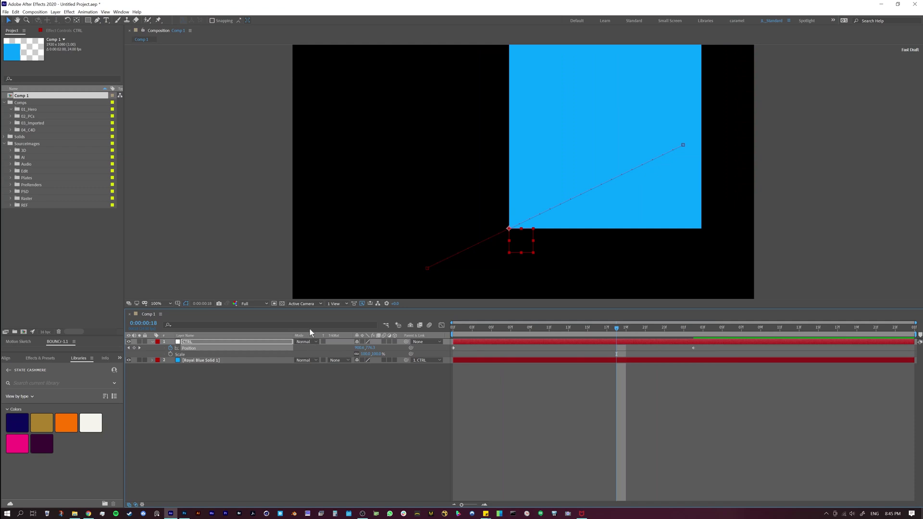
left_click_drag(697, 348, 451, 354)
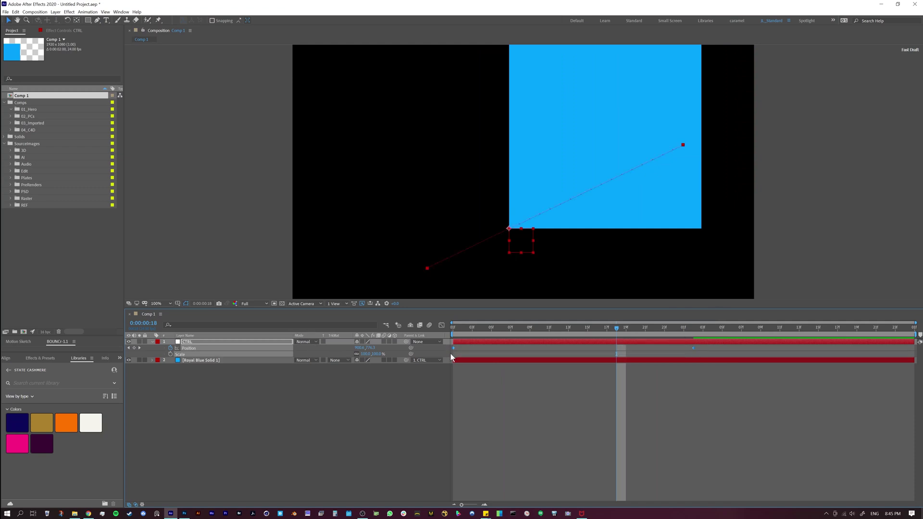
right_click(454, 347)
mouse_move(495, 430)
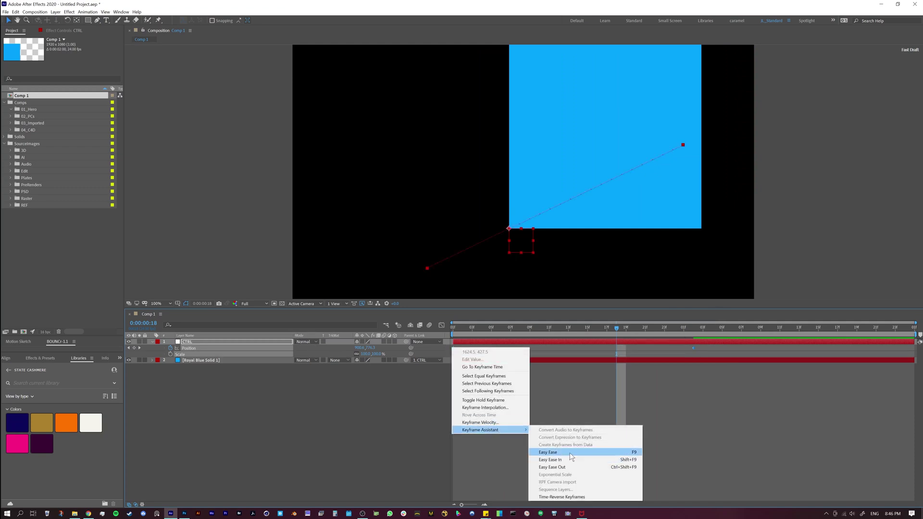
left_click(572, 452)
Step: Inspect the arched Position speed curve in the Graph Editor and preview it
left_click(442, 326)
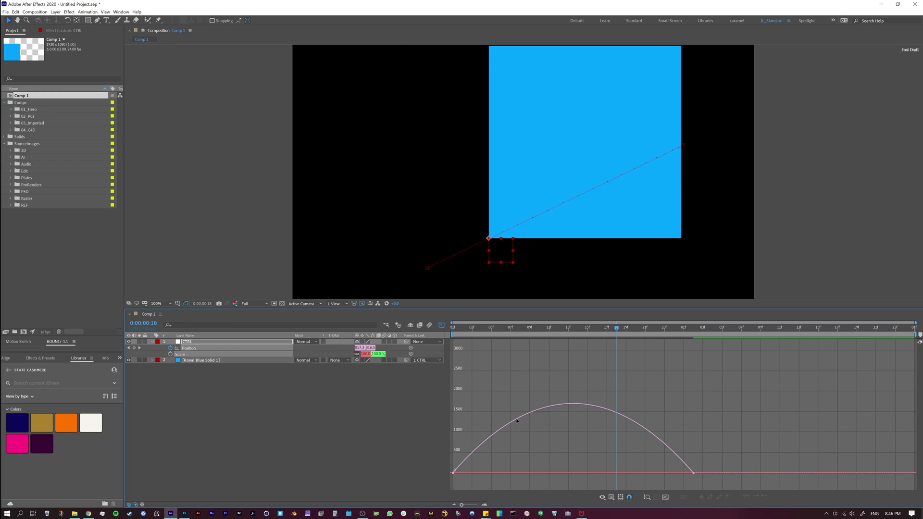
left_click(608, 410)
key("space")
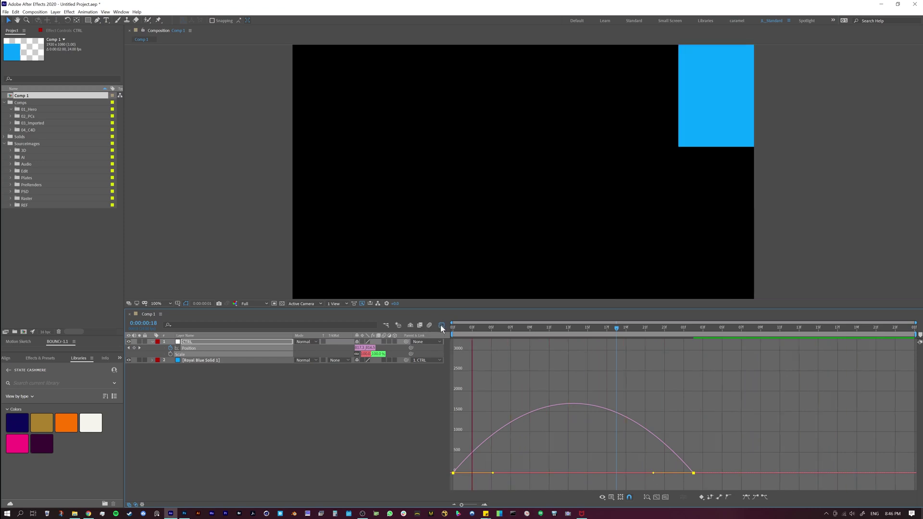
Step: Drag the Position influence handles to spike speed early at about 2900 px/sec, previewing
key("space")
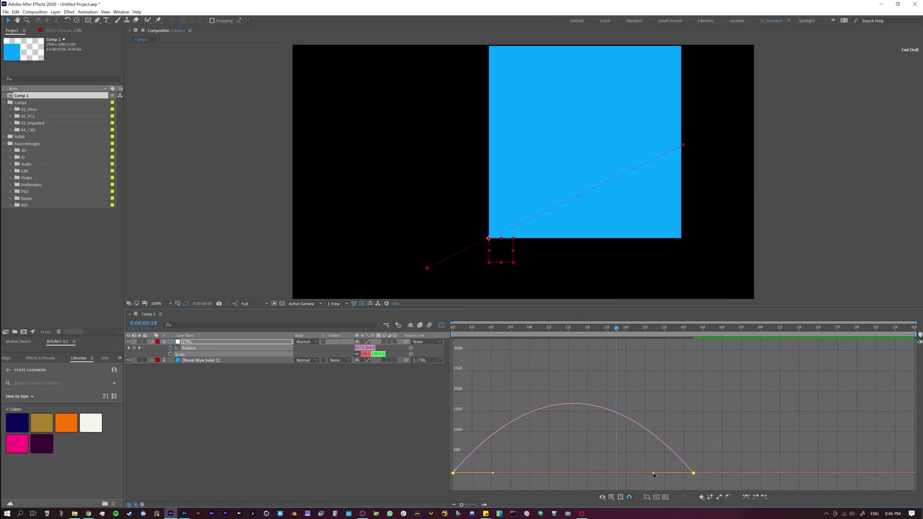
left_click_drag(653, 472, 601, 473)
key("space")
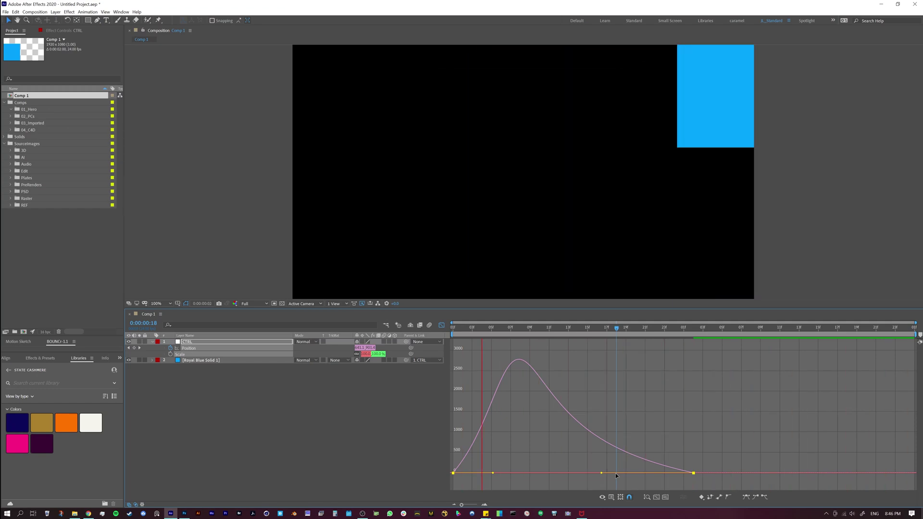
left_click_drag(499, 474, 507, 475)
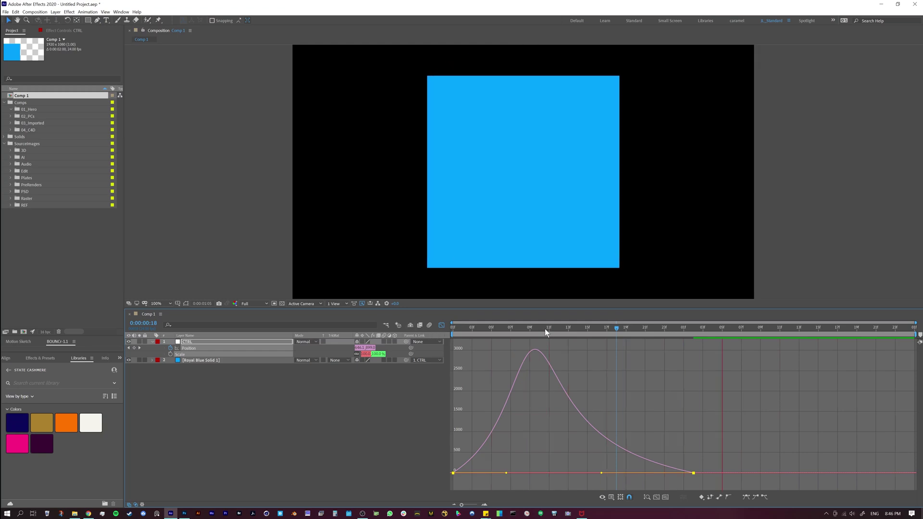
left_click_drag(544, 329, 530, 329)
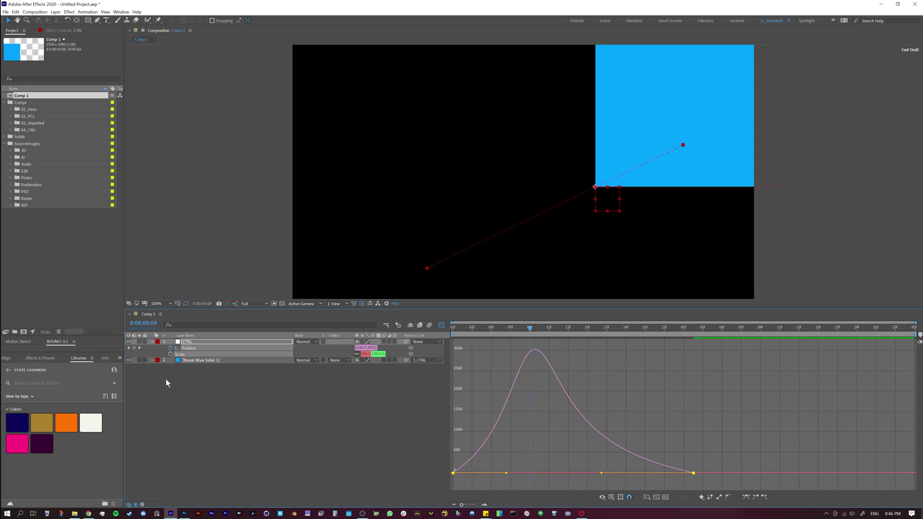
Step: Keyframe Scale at full size at 0:00:01:02 and at 10% at frame 0
left_click(180, 373)
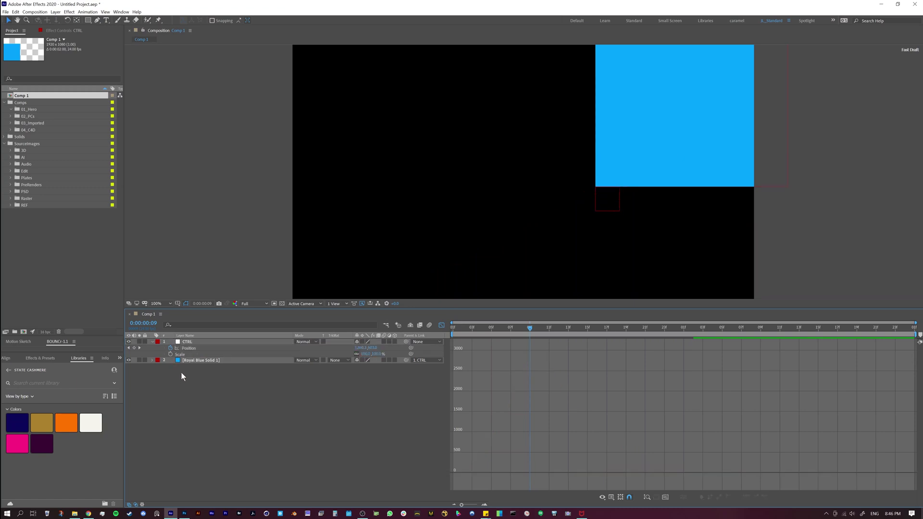
left_click(442, 326)
left_click(692, 328)
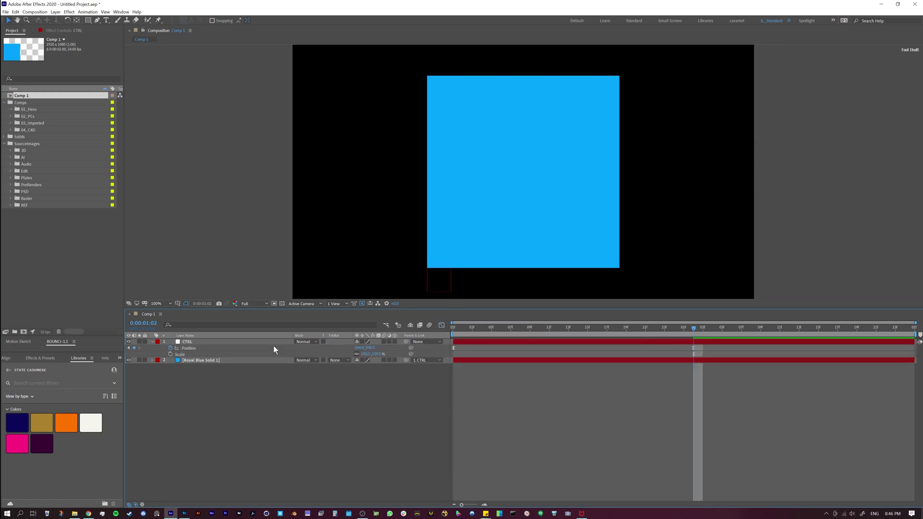
left_click(171, 355)
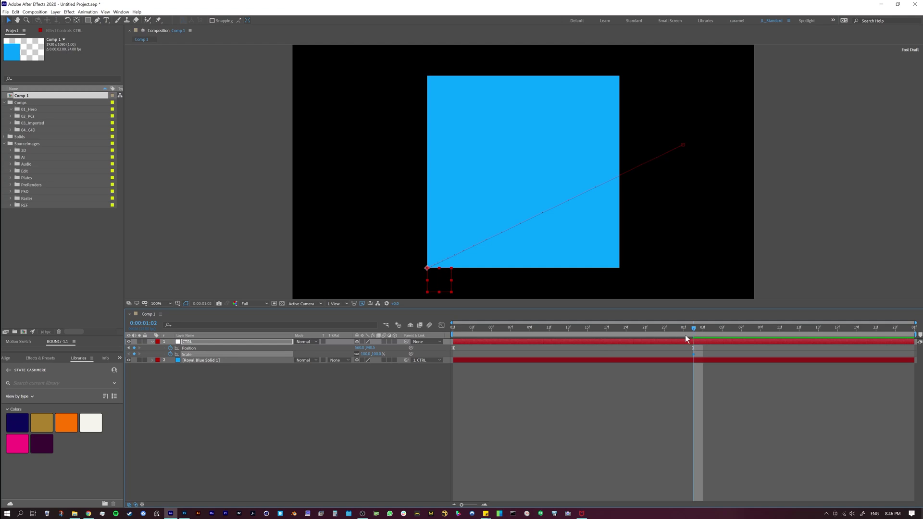
left_click_drag(691, 331, 359, 356)
left_click(366, 354)
type("10")
key("Return")
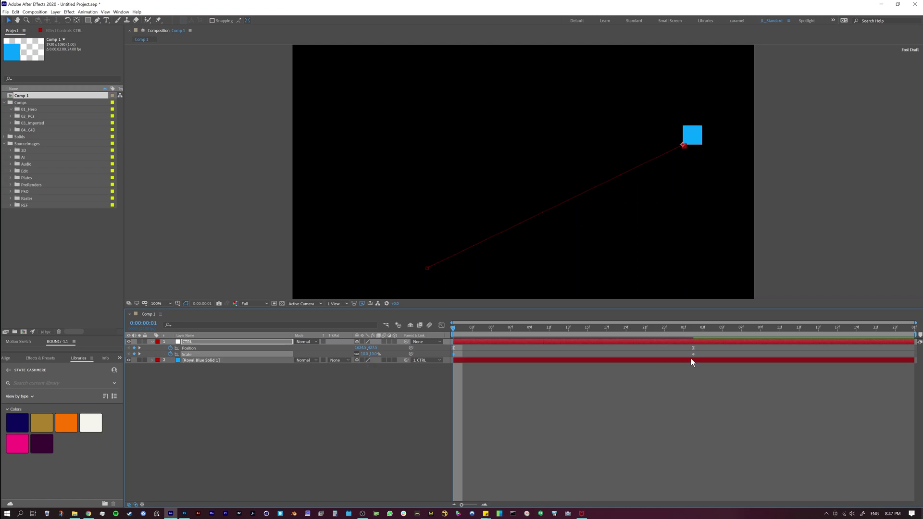
left_click(442, 325)
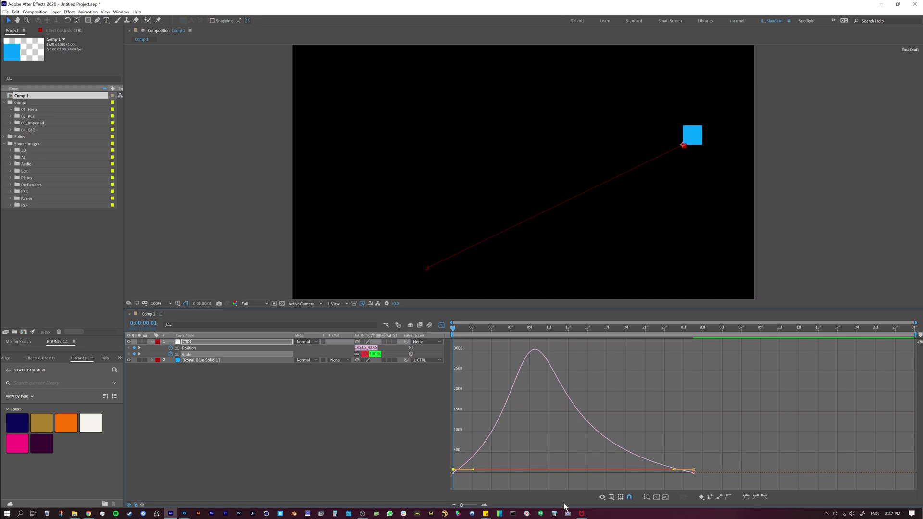
key("space")
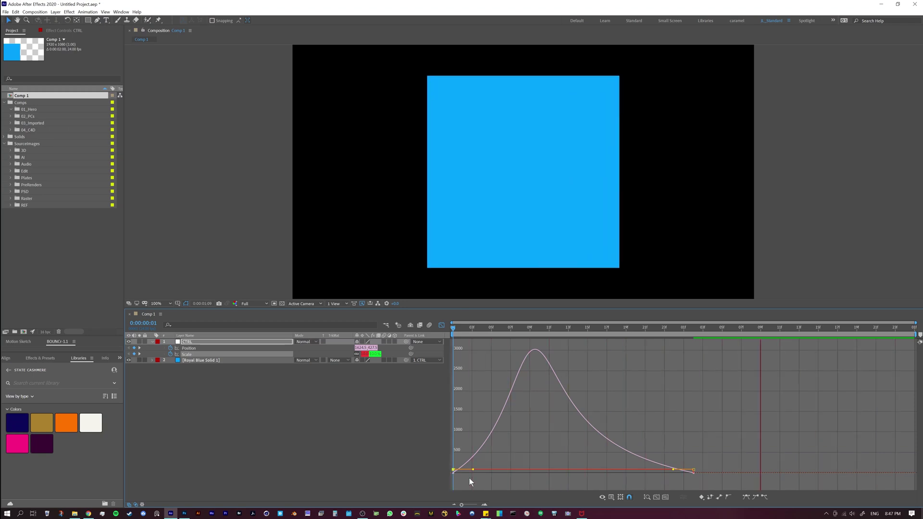
Step: Apply Easy Ease to both Scale keyframes and return to the speed graph
left_click(529, 330)
left_click(441, 327)
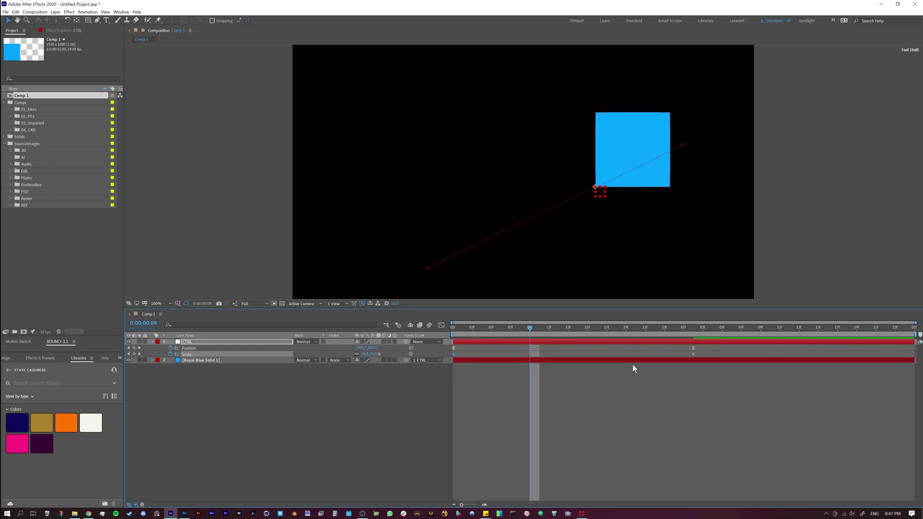
left_click(693, 354, "shift")
right_click(454, 355)
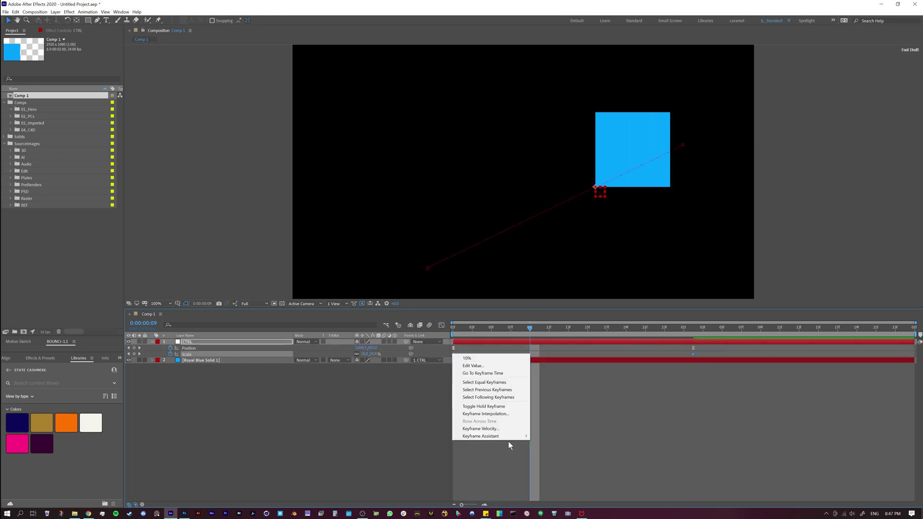
mouse_move(512, 439)
left_click(542, 459)
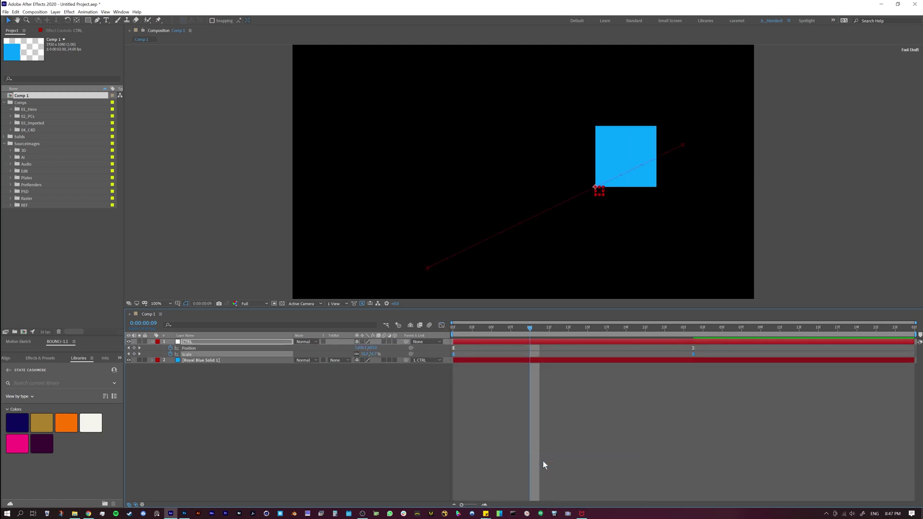
left_click(441, 326)
Step: Drag the Scale influence handles toward about 90% for an early small peak, previewing
key("space")
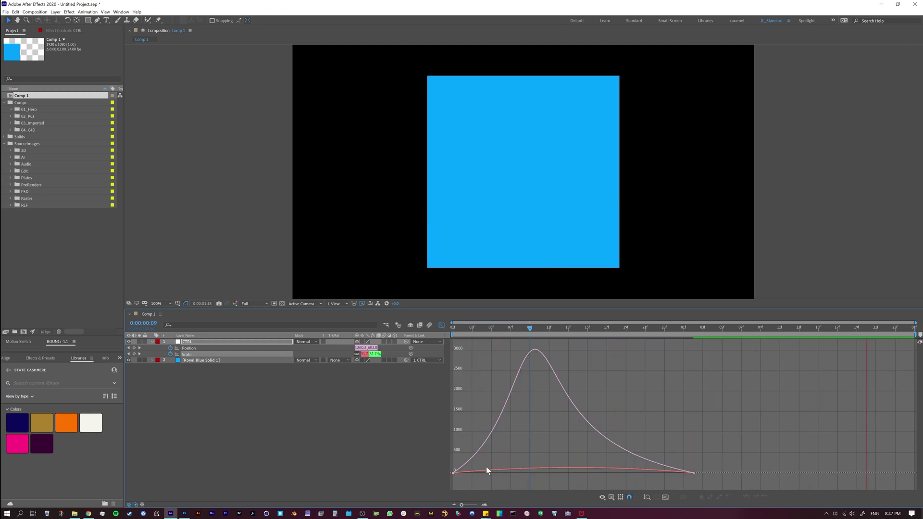
key("space")
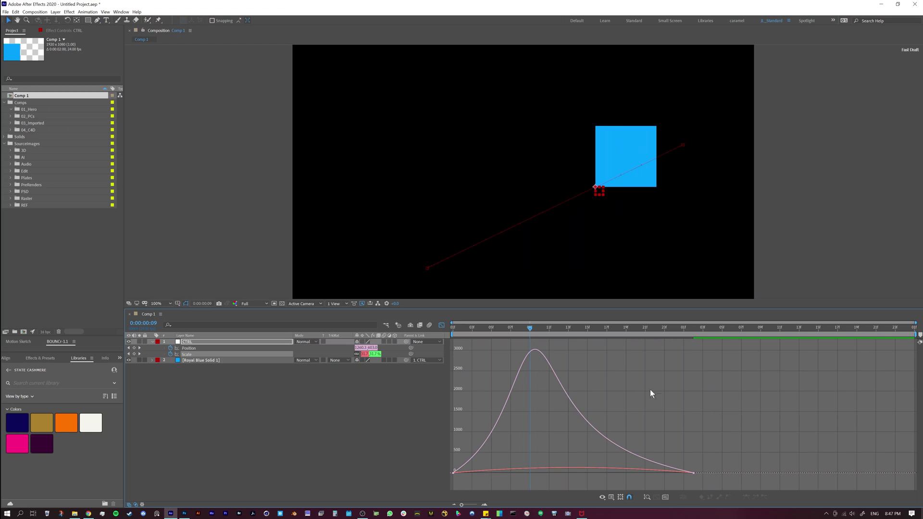
left_click(672, 328)
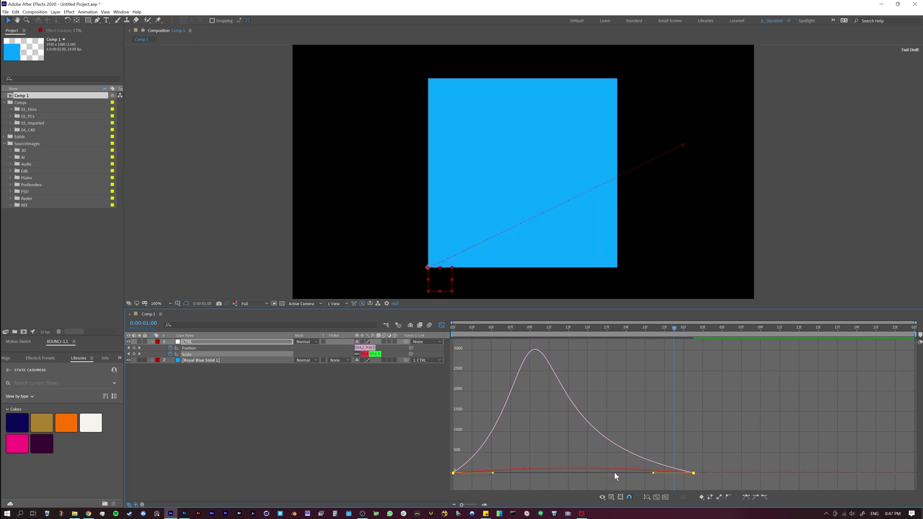
left_click_drag(647, 475, 552, 475)
key("space")
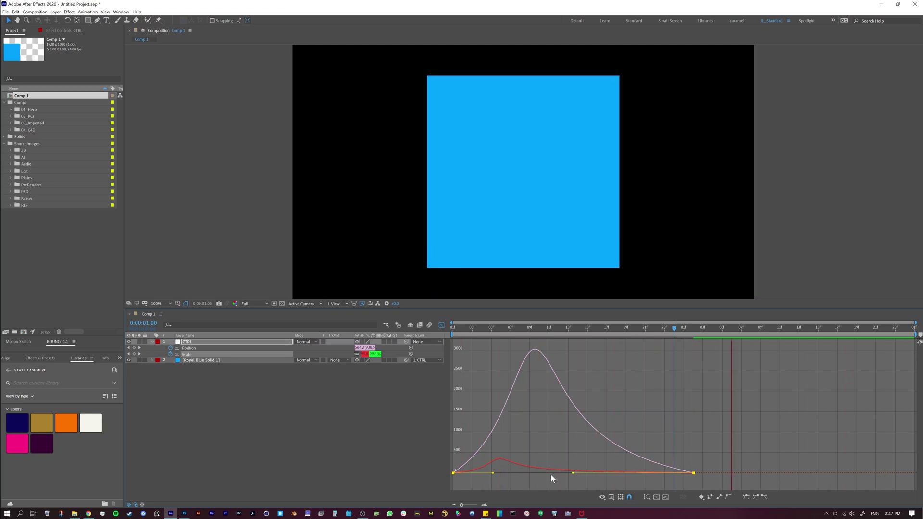
left_click_drag(572, 474, 601, 473)
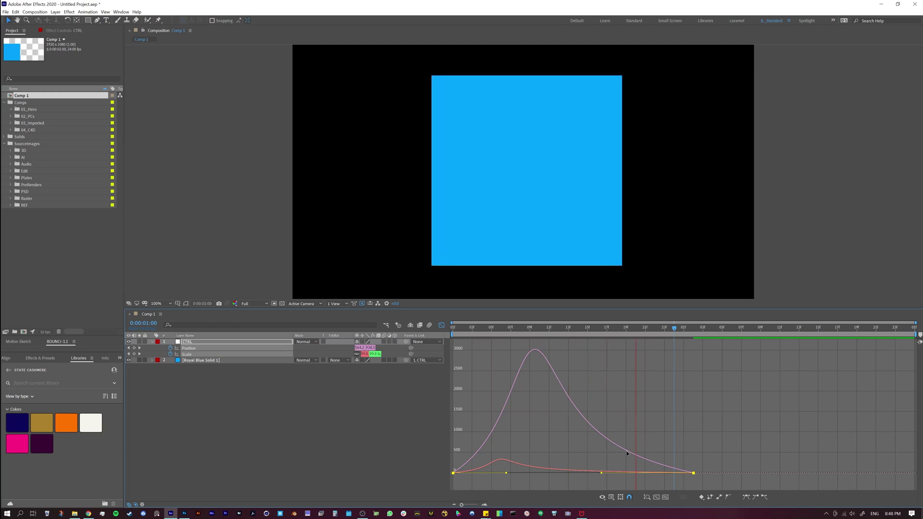
Step: Set the Scale keyframe influence to about 75% and return to layer bars
left_click_drag(602, 472, 573, 482)
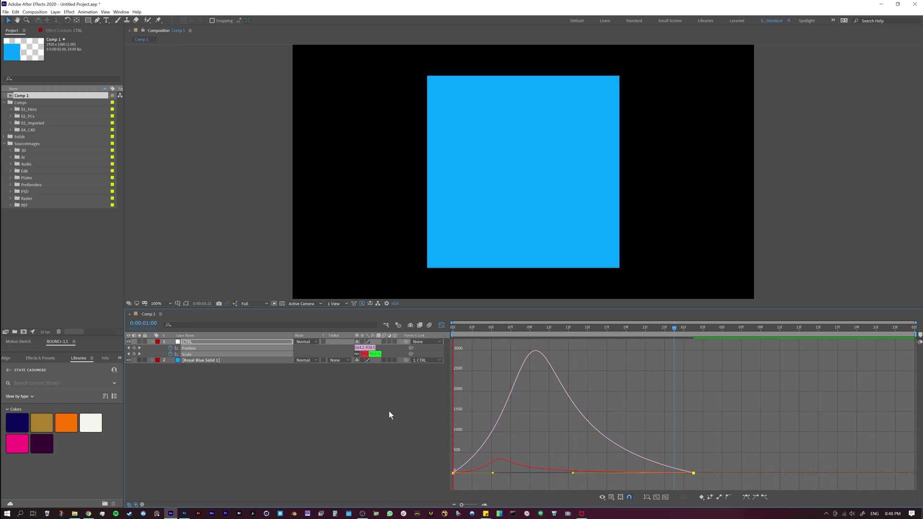
left_click(441, 326)
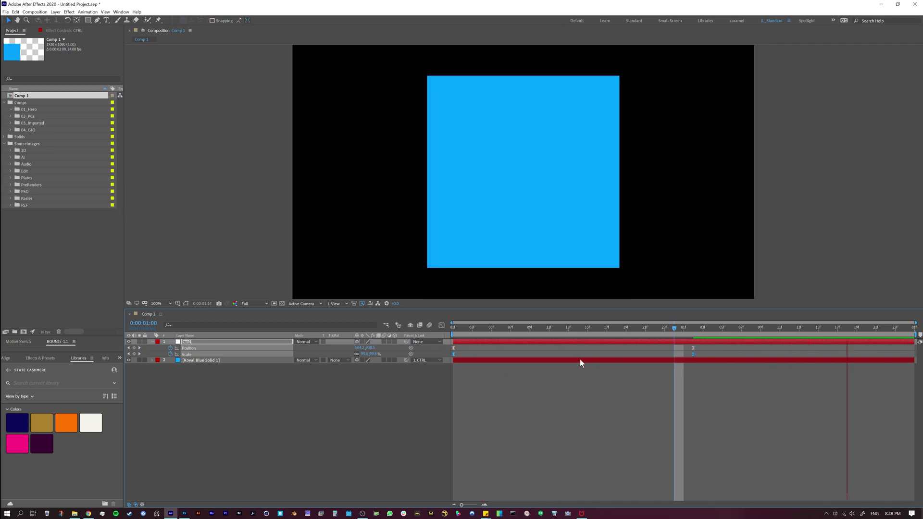
Step: Confirm the first Position keyframe's outgoing influence in its Keyframe Velocity dialog
key("space")
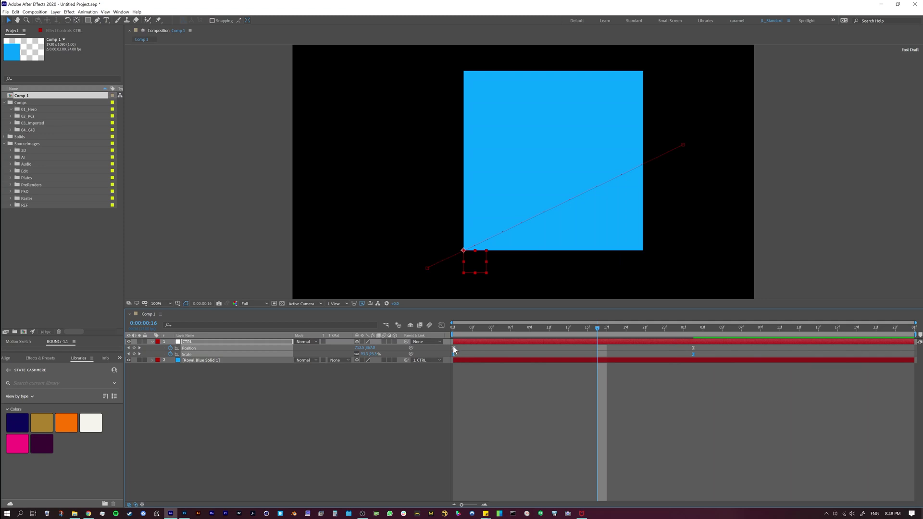
right_click(453, 346)
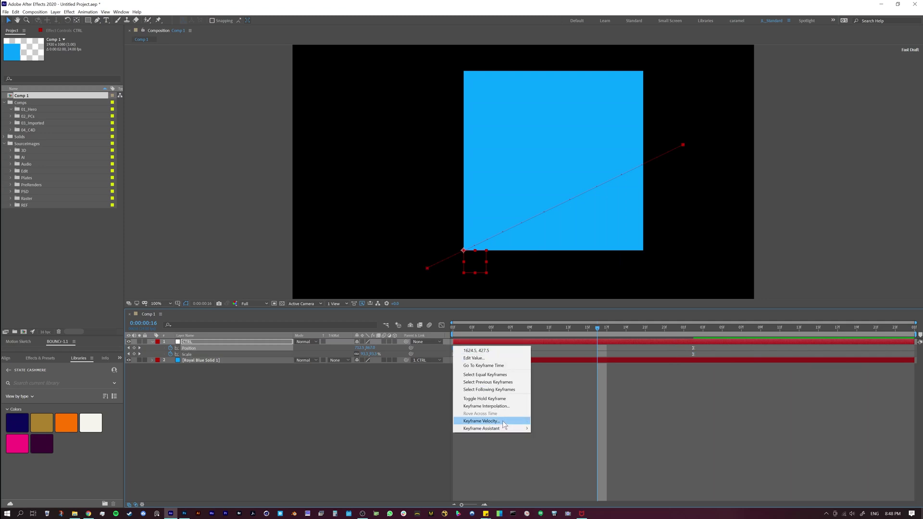
left_click(480, 421)
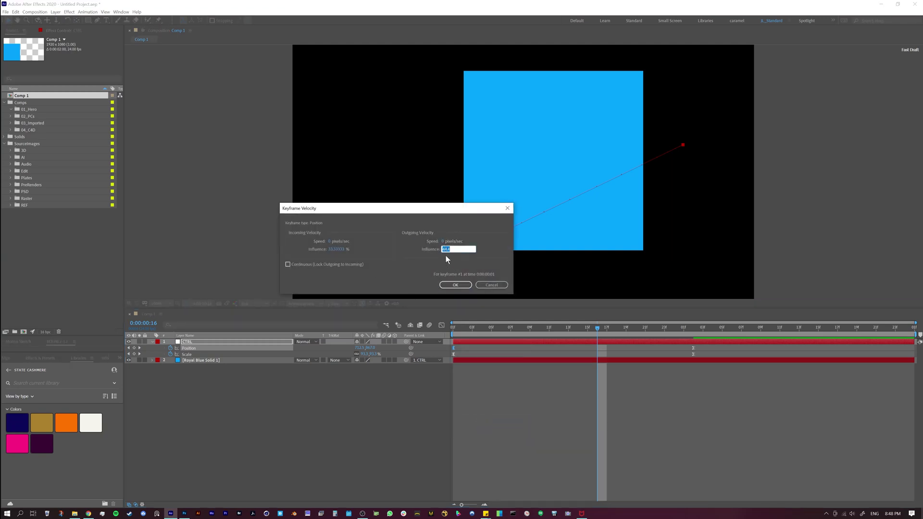
left_click(452, 286)
Step: Set the first Scale keyframe's outgoing influence to 44.4%
right_click(454, 355)
left_click(483, 430)
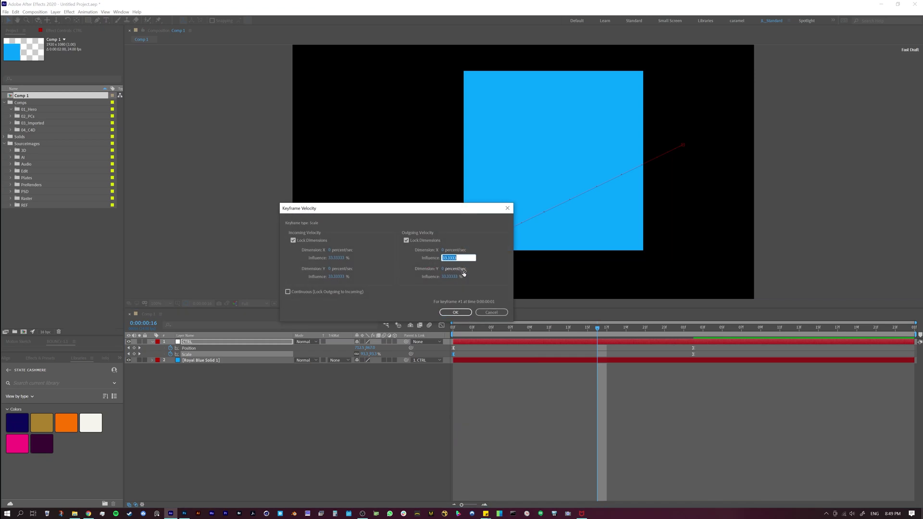
type("44.4")
left_click(456, 312)
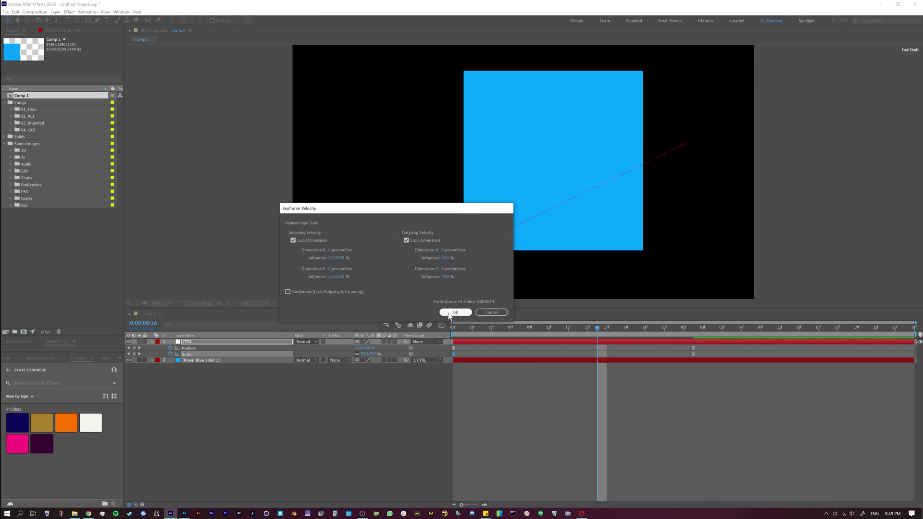
Step: Confirm the last Position keyframe's incoming influence in its Keyframe Velocity dialog
right_click(694, 348)
left_click(712, 421)
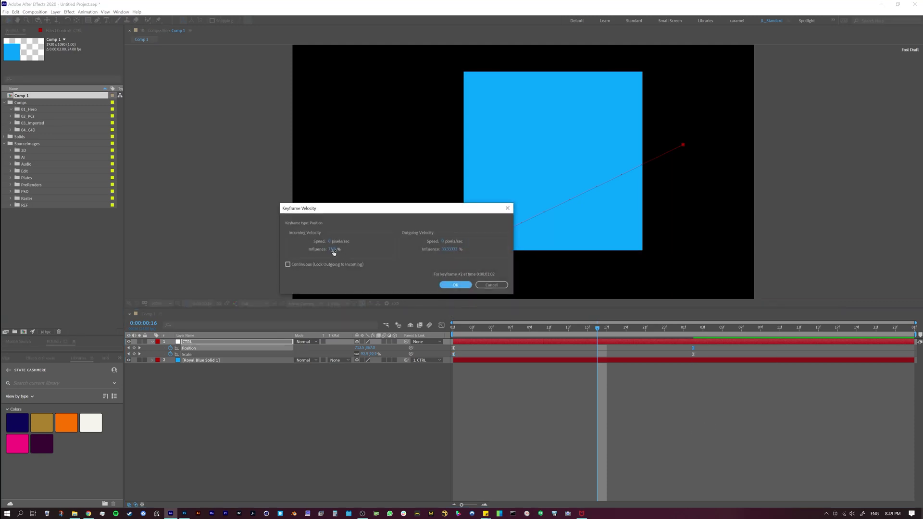
left_click(460, 286)
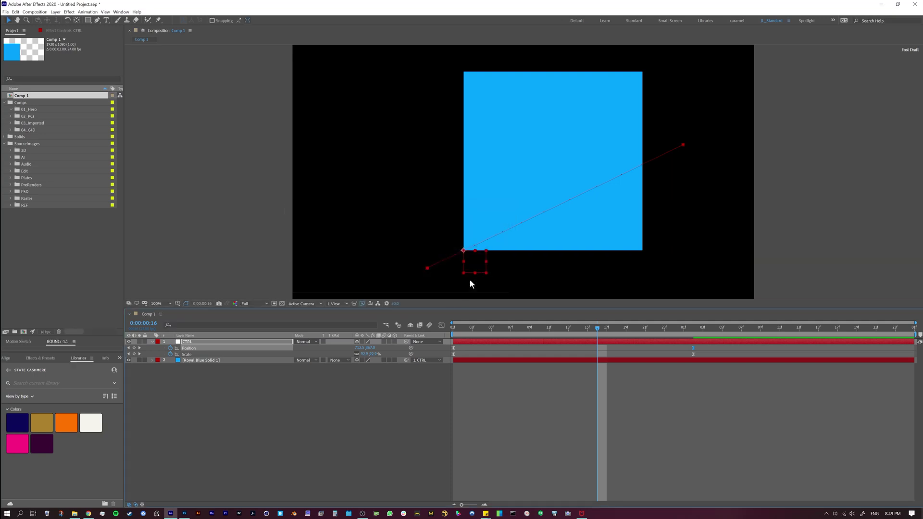
Step: Set the last Scale keyframe's incoming influence to 75% and play the preview
right_click(693, 355)
left_click(707, 427)
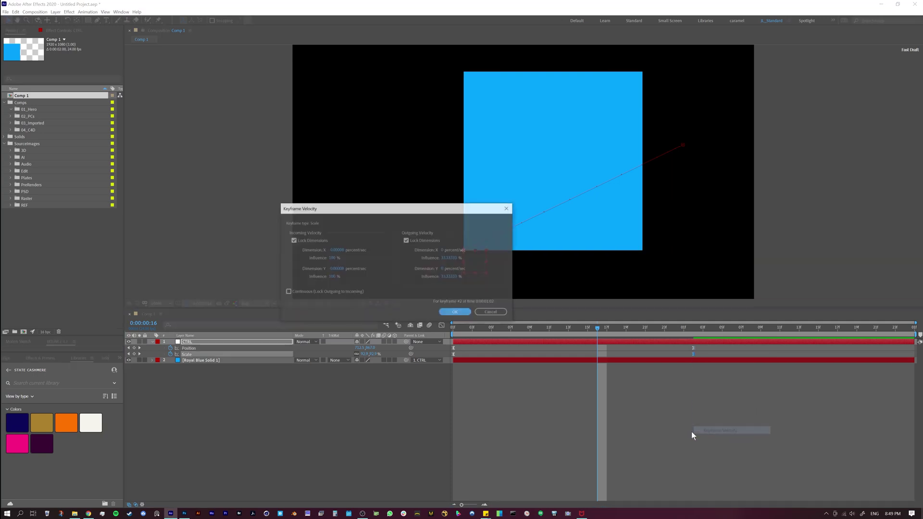
left_click(337, 258)
left_click(333, 258)
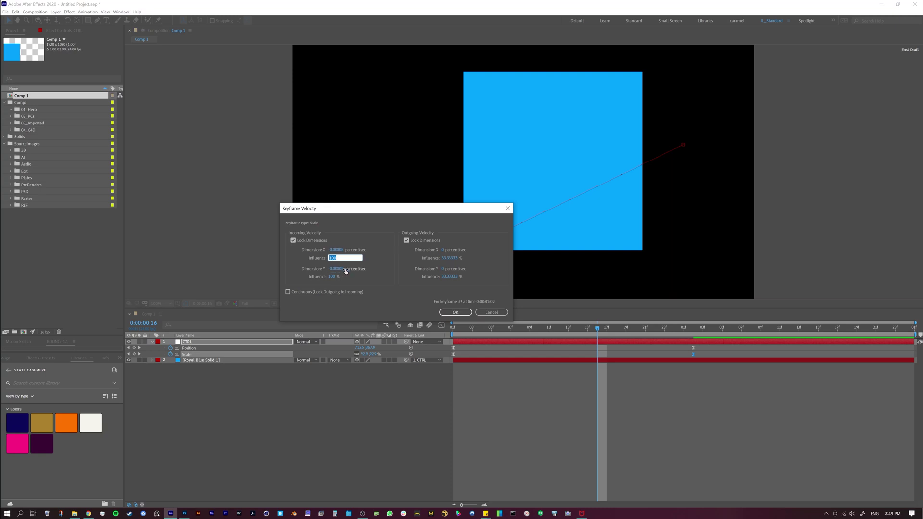
left_click(451, 312)
key("space")
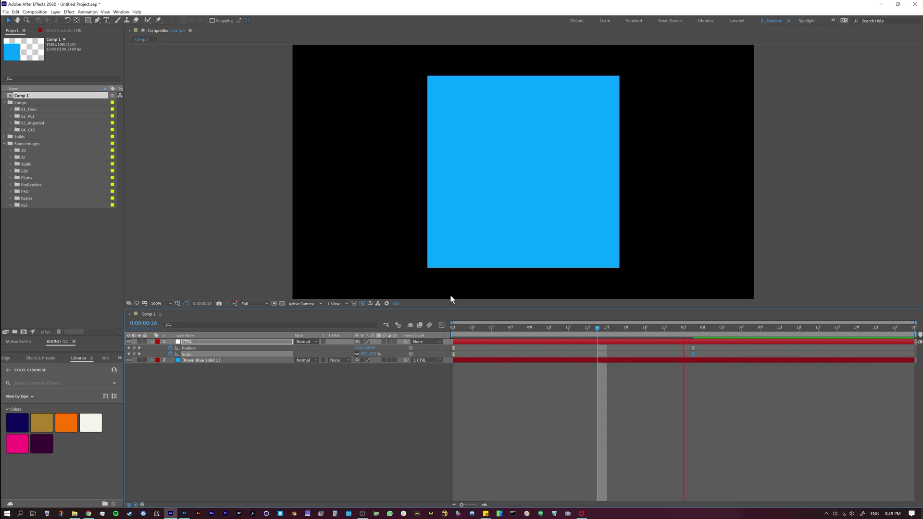
Step: In the speed graph, widen the incoming ease on the final Scale keyframe so the square settles gradually
left_click(442, 325)
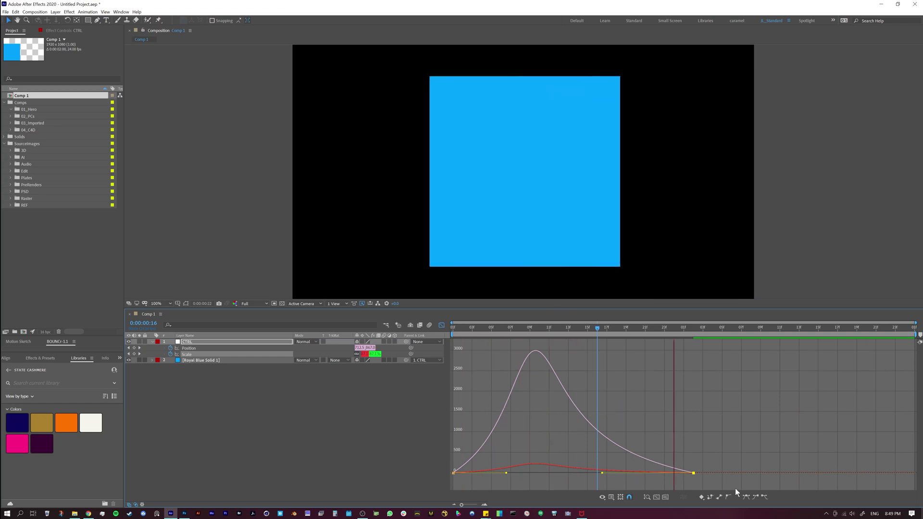
left_click(441, 325)
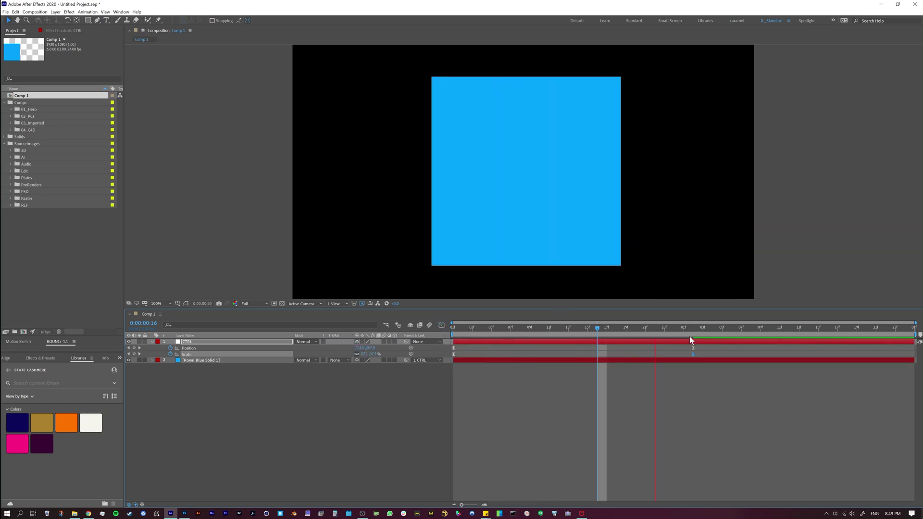
left_click(514, 330)
key("shift+F3")
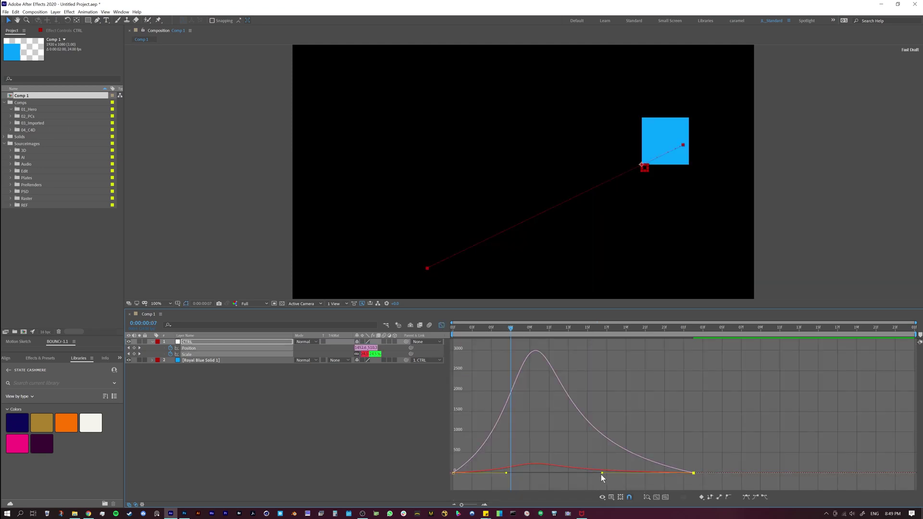
mouse_move(601, 474)
left_mouse_down()
mouse_move(564, 475)
mouse_move(636, 469)
mouse_move(568, 468)
mouse_move(605, 473)
left_mouse_up()
Step: Review the animation by scrubbing to frame 18, then jumping to 0:00:01:02
left_click(442, 326)
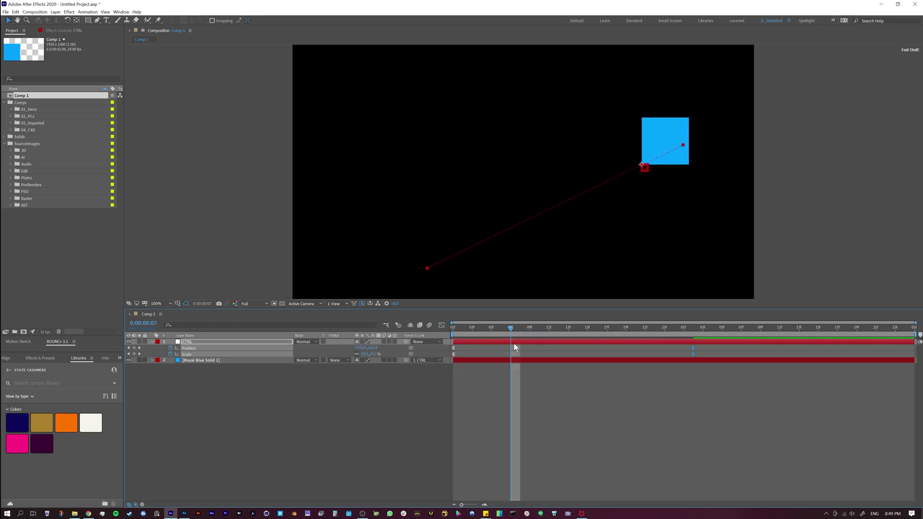
left_click_drag(561, 330, 617, 331)
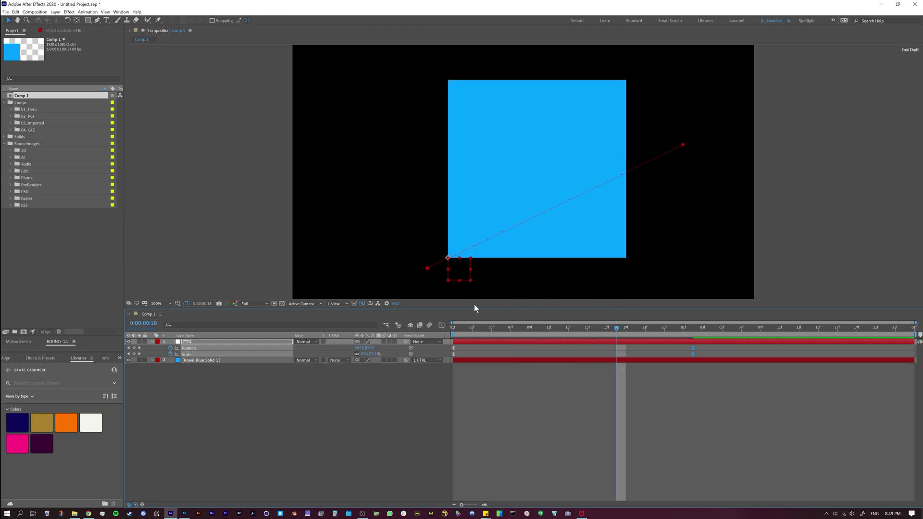
left_click(693, 332)
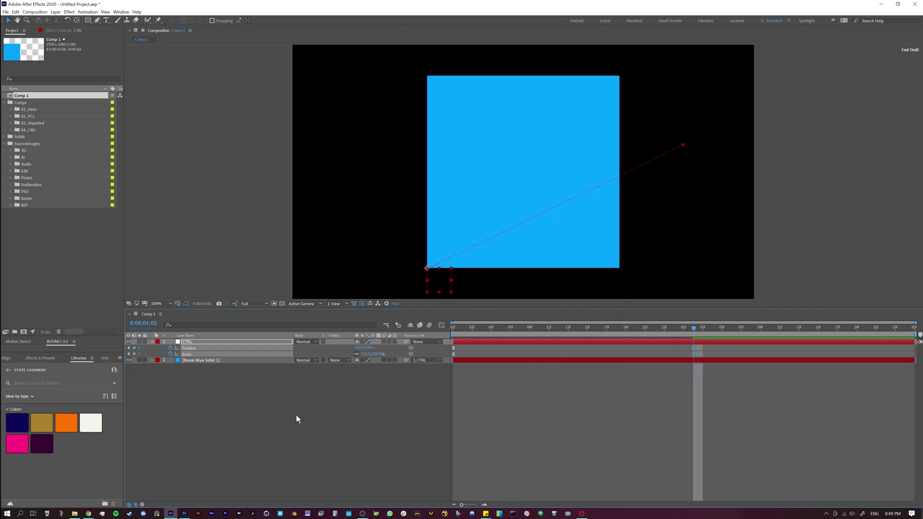
Step: At the first frame, drag the CTRL null far left off the frame and preview the new path
key("Home")
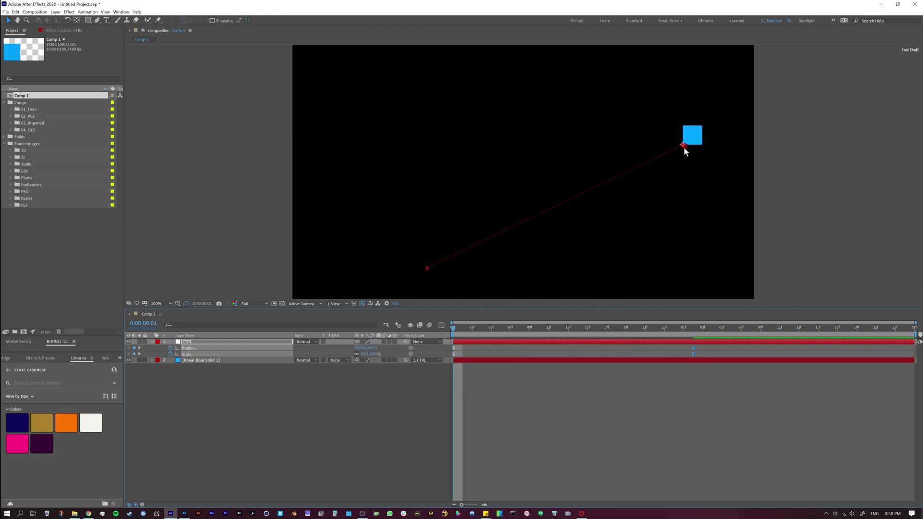
left_click_drag(685, 146, 253, 160)
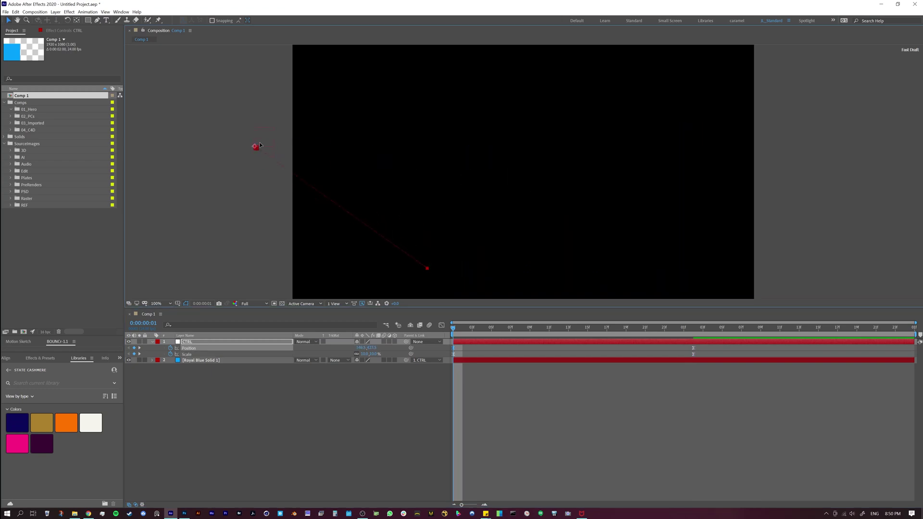
key("space")
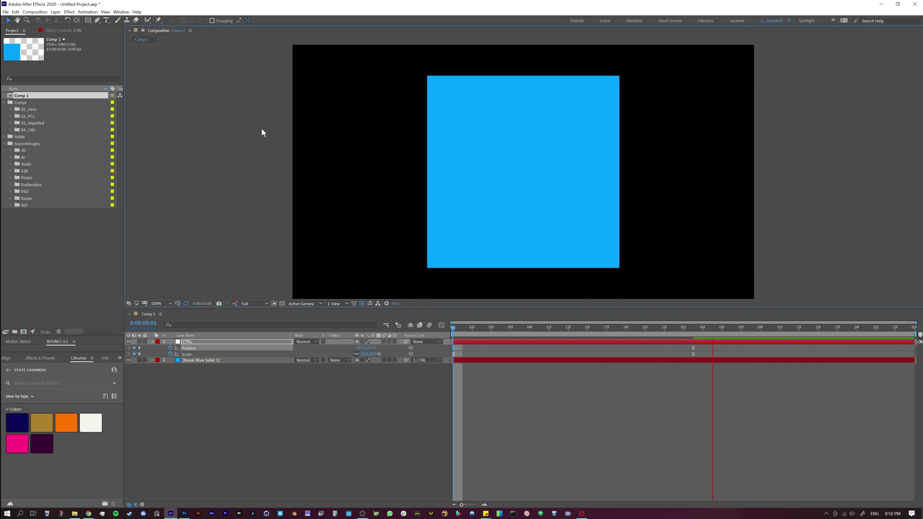
Step: Check the Position and Scale speed curves, then park the playhead at frame 11
left_click(442, 325)
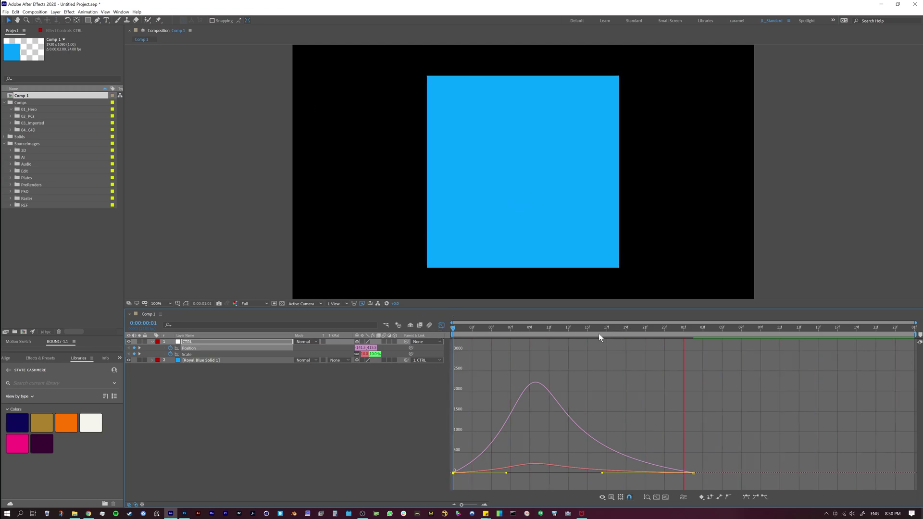
left_click(443, 324)
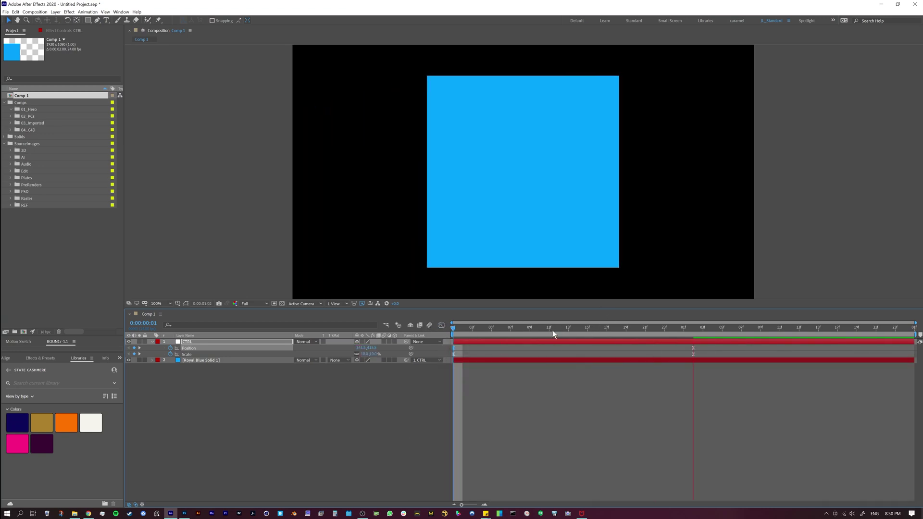
left_click_drag(553, 330, 558, 330)
key("Page_Up")
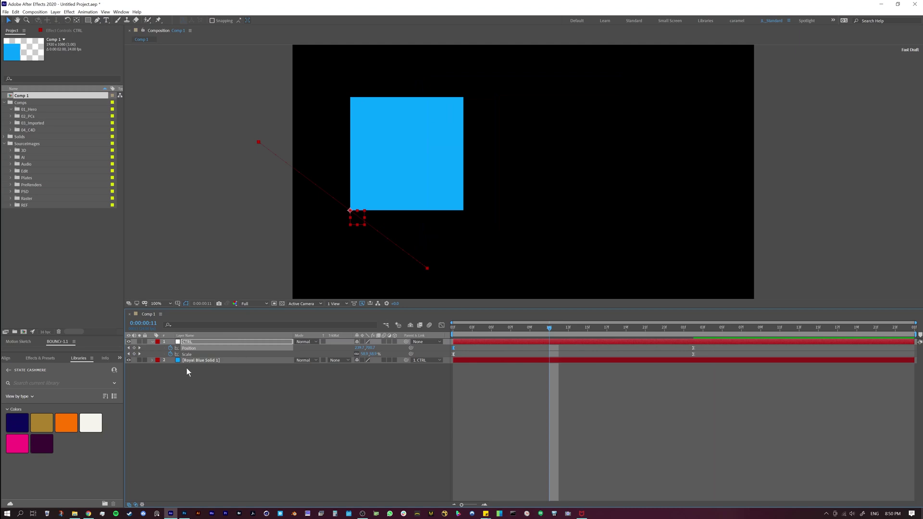